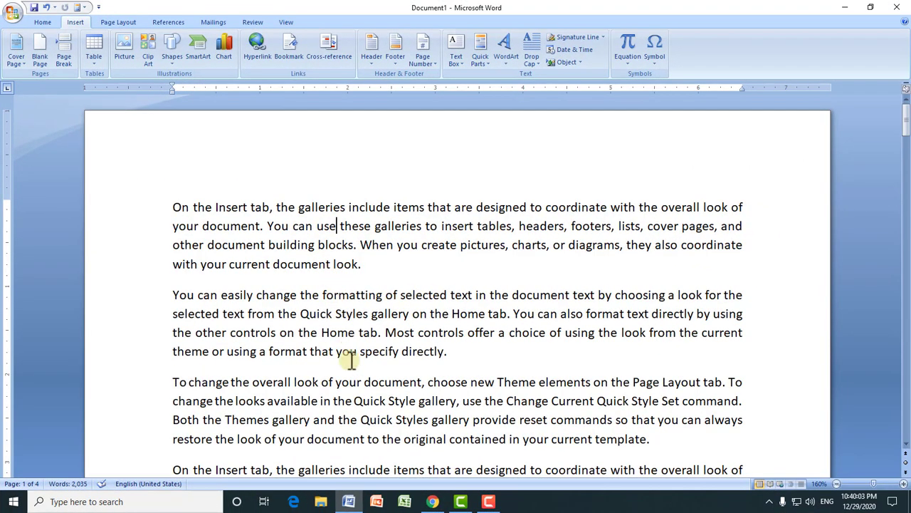
- Look up and select the tutorial channel's name on its page in the browser
click(349, 500)
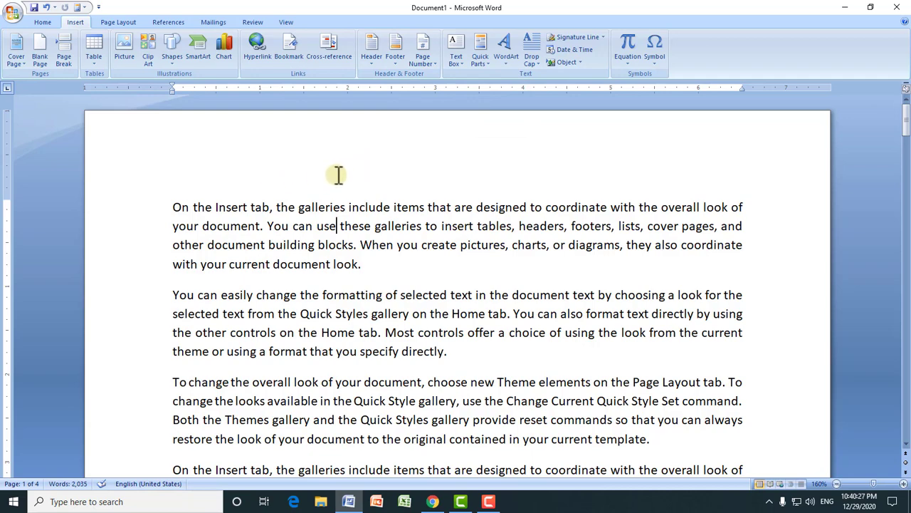
click(432, 501)
drag(258, 223, 388, 234)
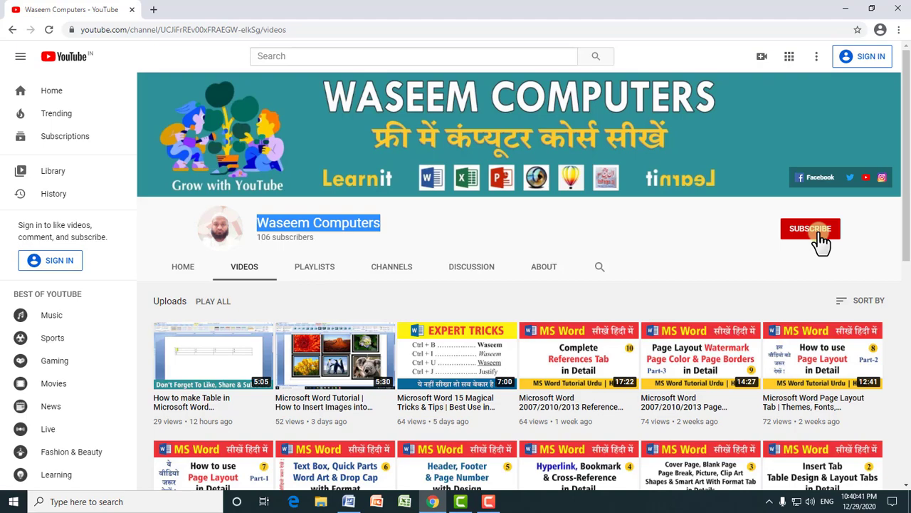
- Back in Word, insert the Blank header design and place the caret in it
click(348, 502)
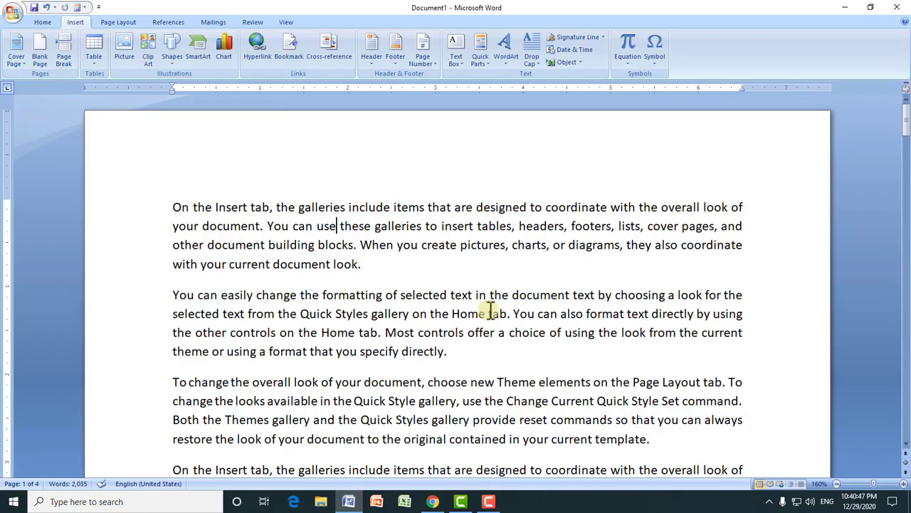
click(376, 65)
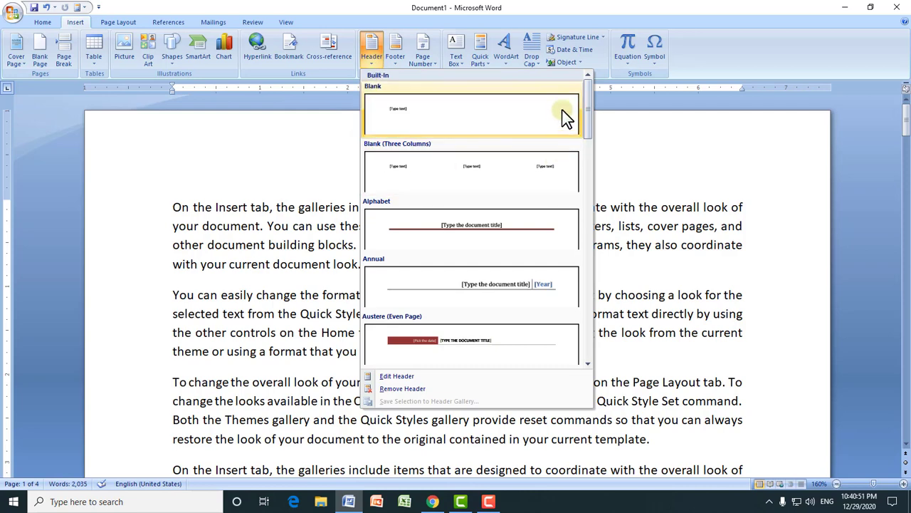
mouse_move(587, 97)
mouse_down()
mouse_move(595, 153)
mouse_move(584, 248)
mouse_move(591, 327)
mouse_move(586, 103)
mouse_up()
click(627, 227)
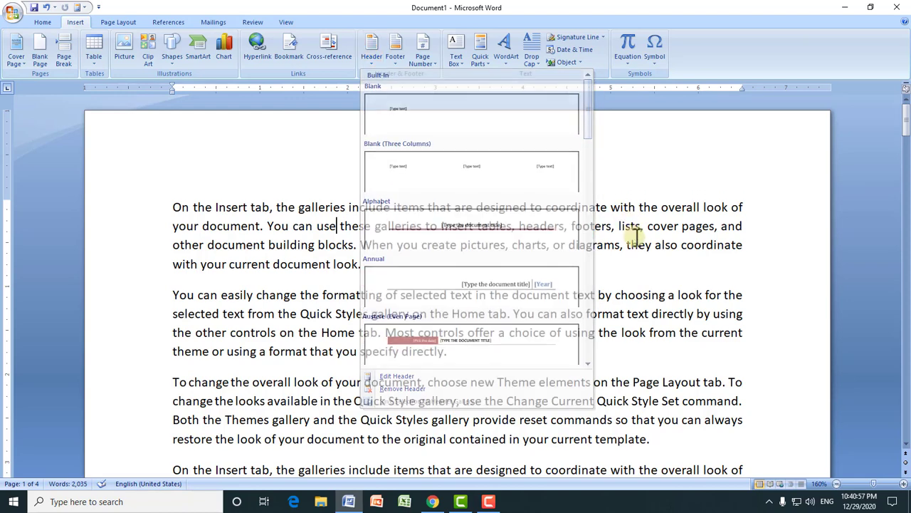
double_click(359, 153)
text(MS Word in Urdu & Hindi)
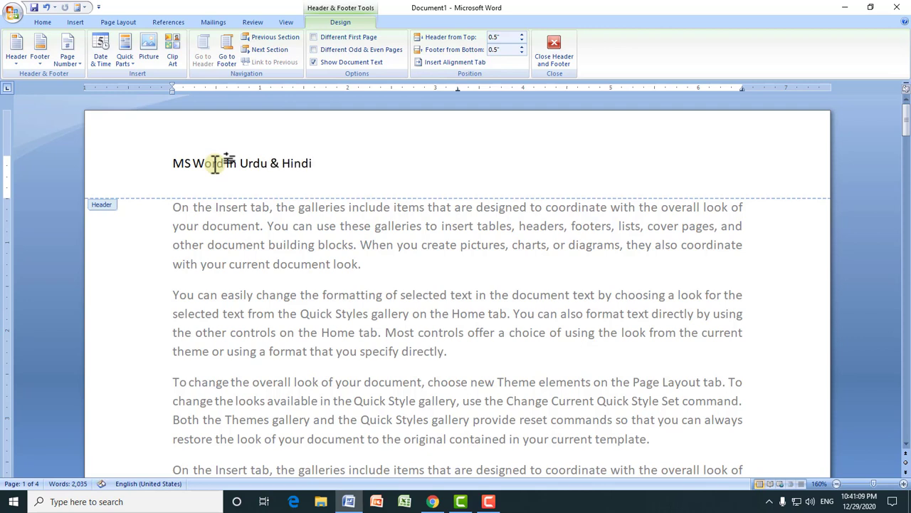
- Grow the header line 'MS Word in Urdu & Hindi' to 16 pt, bold it and centre it
triple_click(259, 163)
click(42, 22)
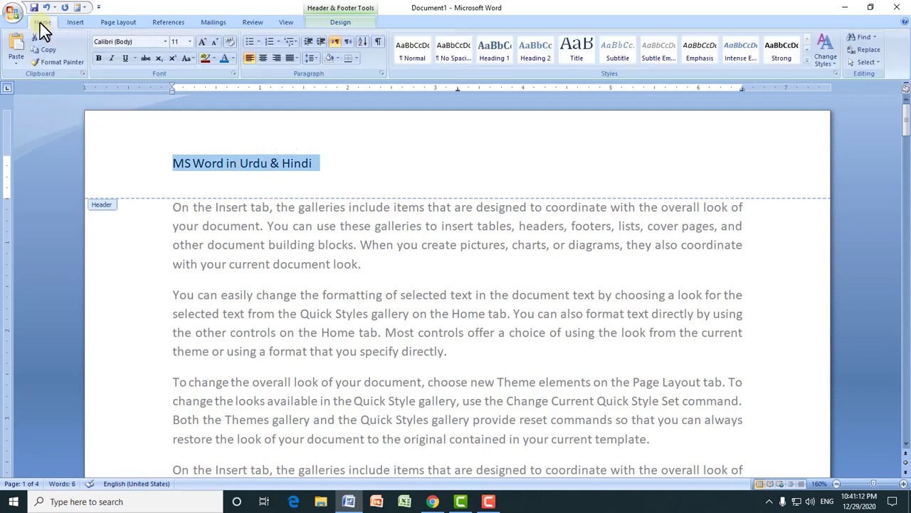
click(201, 41)
click(202, 41)
click(202, 41)
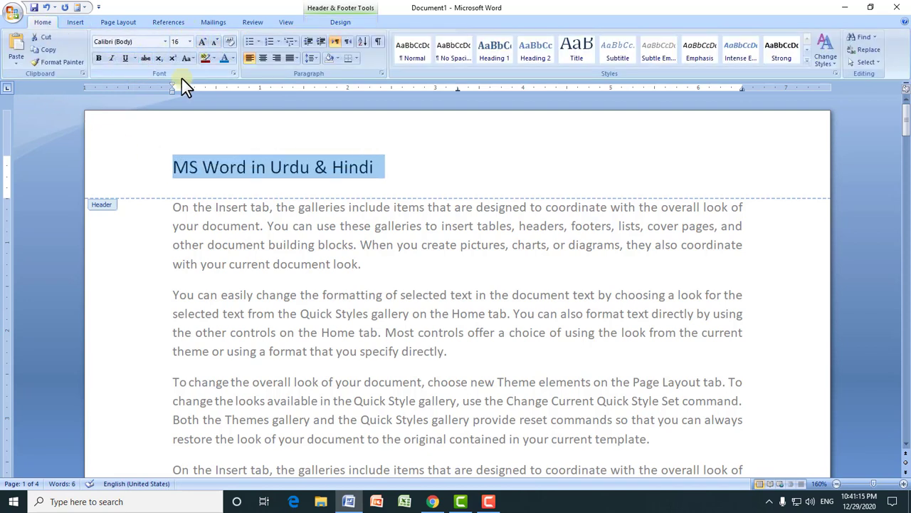
click(98, 58)
click(263, 57)
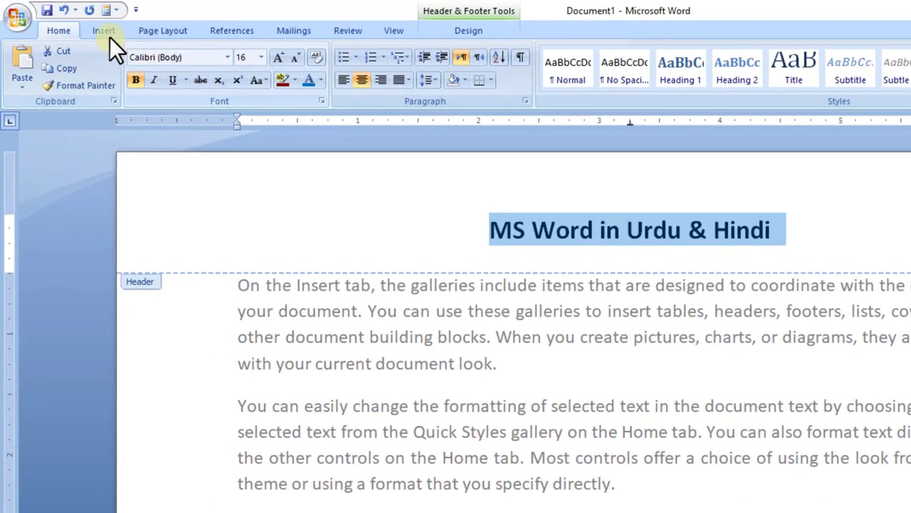
click(83, 24)
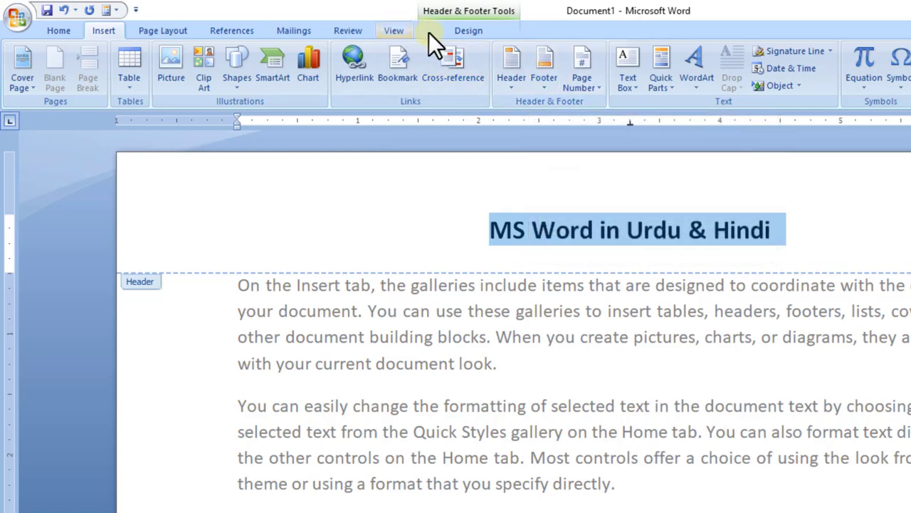
- Raise Header from Top from 0.5" to 0.8" on the Header & Footer Design tab
click(468, 31)
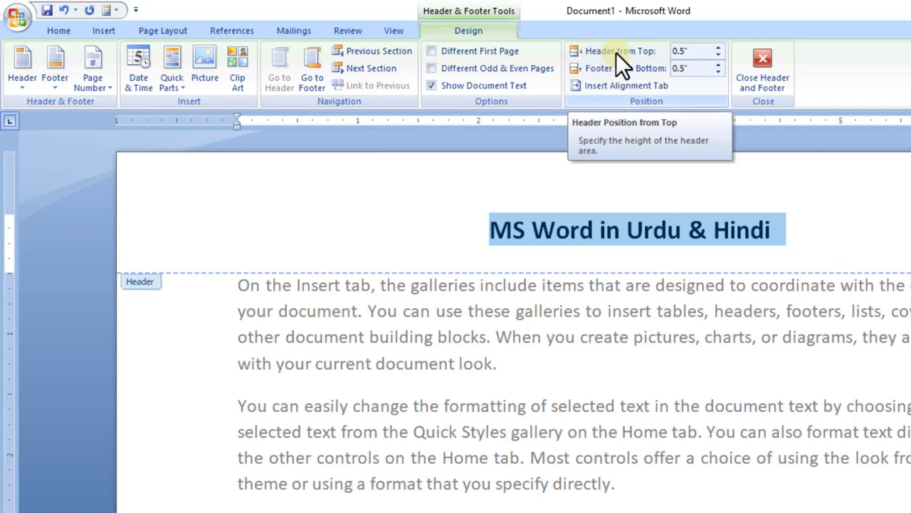
click(719, 48)
click(719, 47)
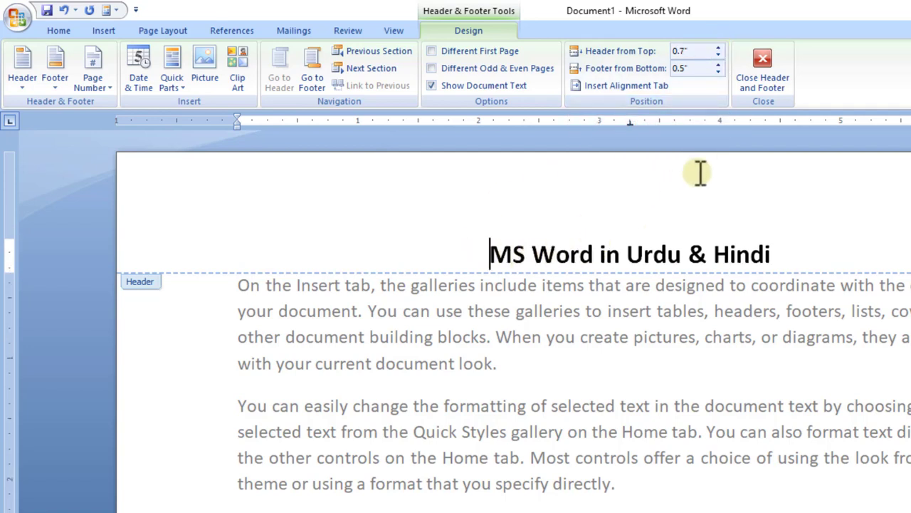
click(719, 48)
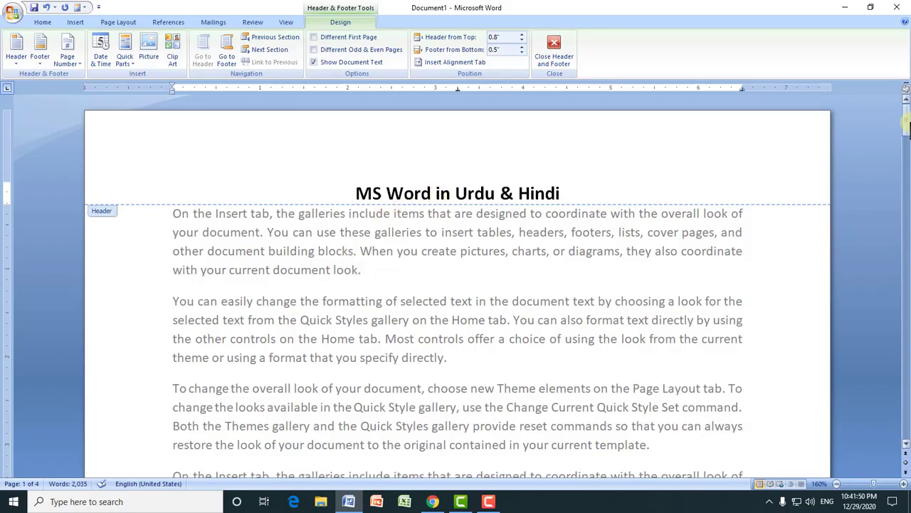
drag(905, 130, 905, 173)
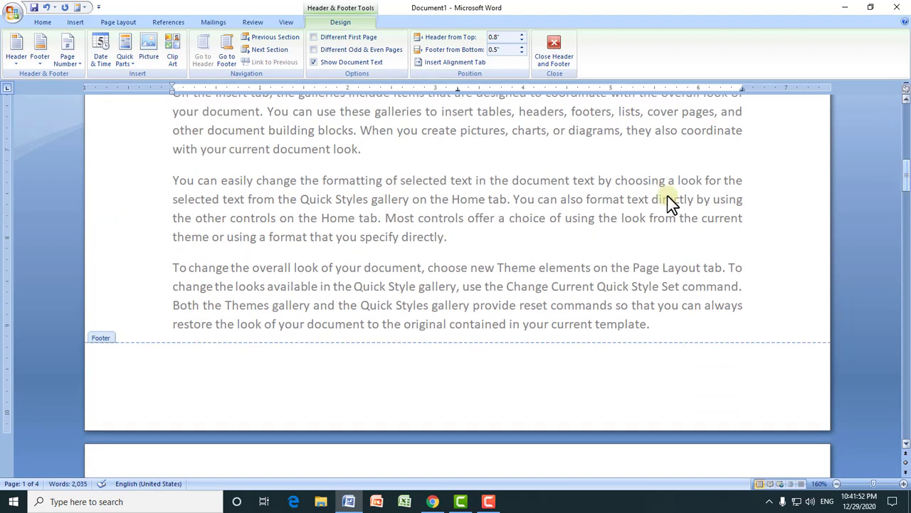
- Insert the Alphabet footer and start typing the channel name into its [Type text] placeholder
click(41, 64)
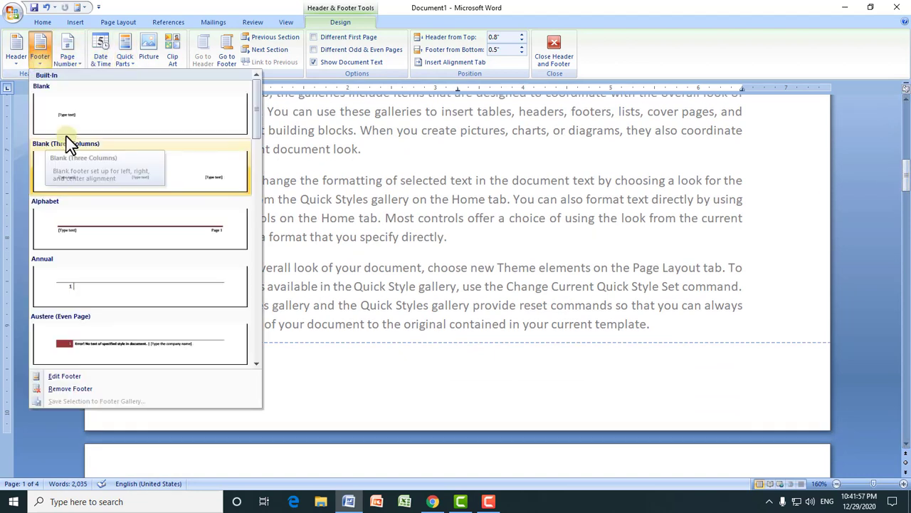
click(119, 228)
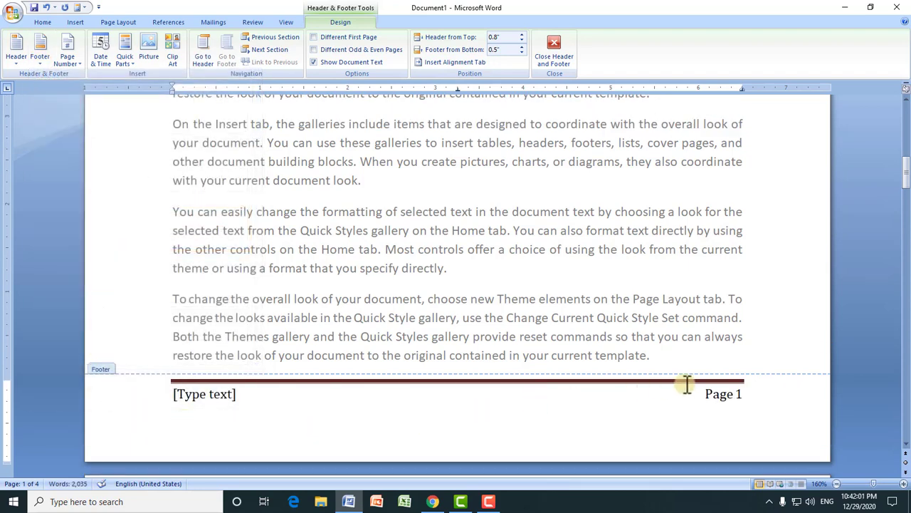
drag(233, 395, 190, 397)
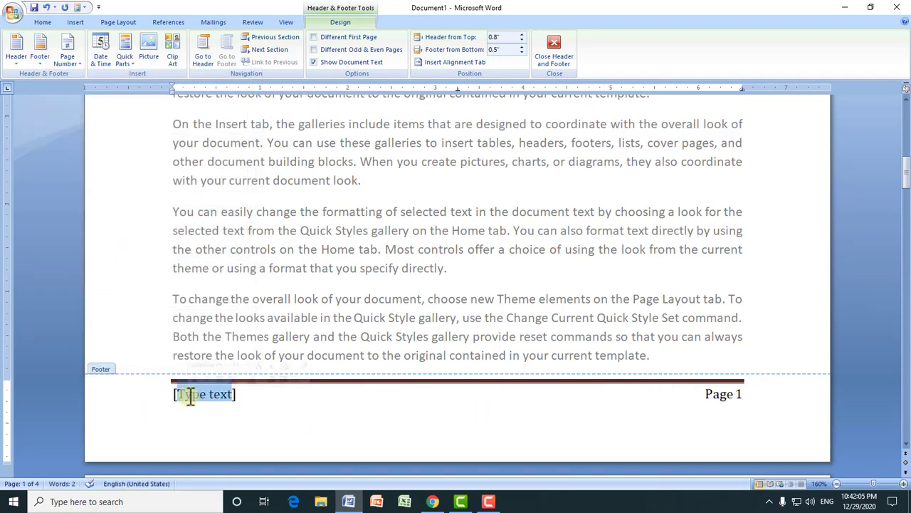
text(Waseem Computers)
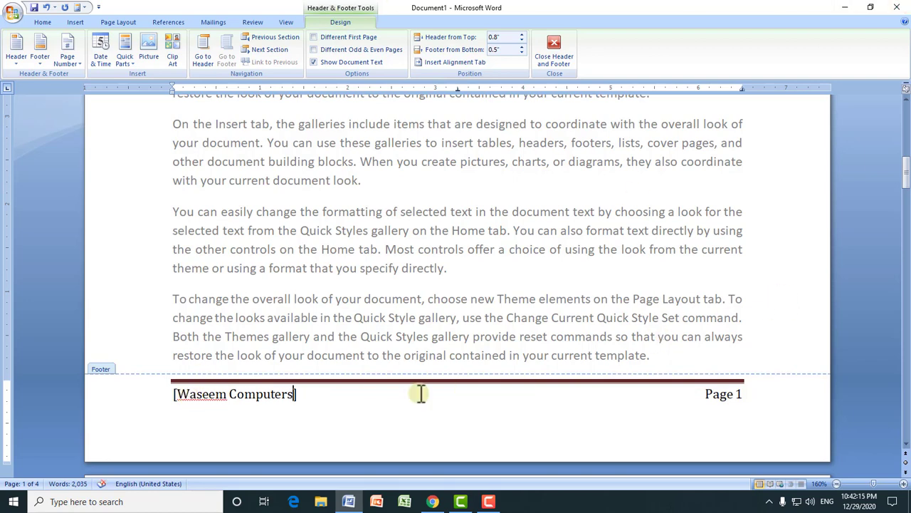
- Leave and re-enter header editing on page 1, then zoom out and back in
double_click(362, 219)
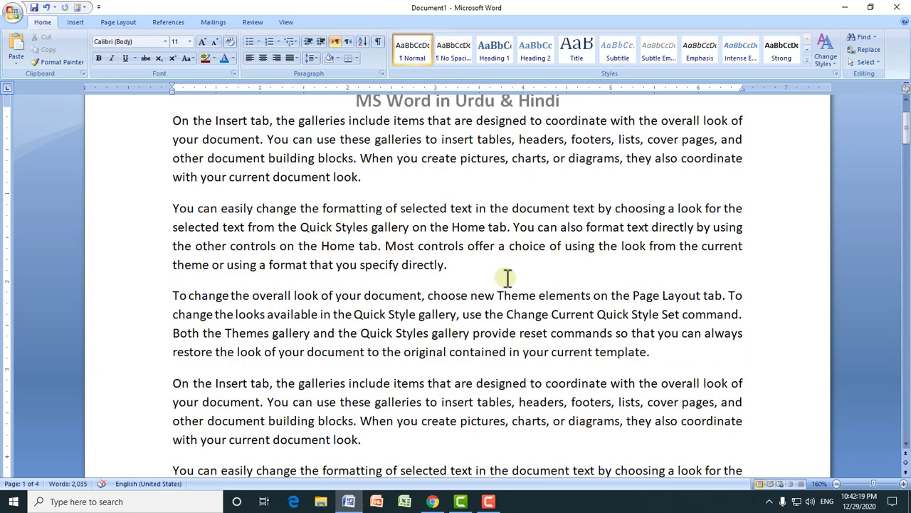
scroll(900, 138, up, 2)
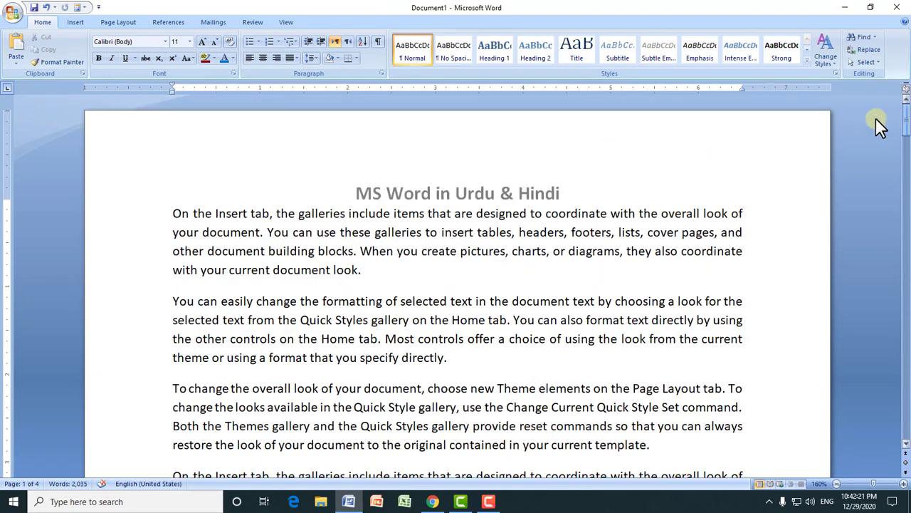
double_click(524, 186)
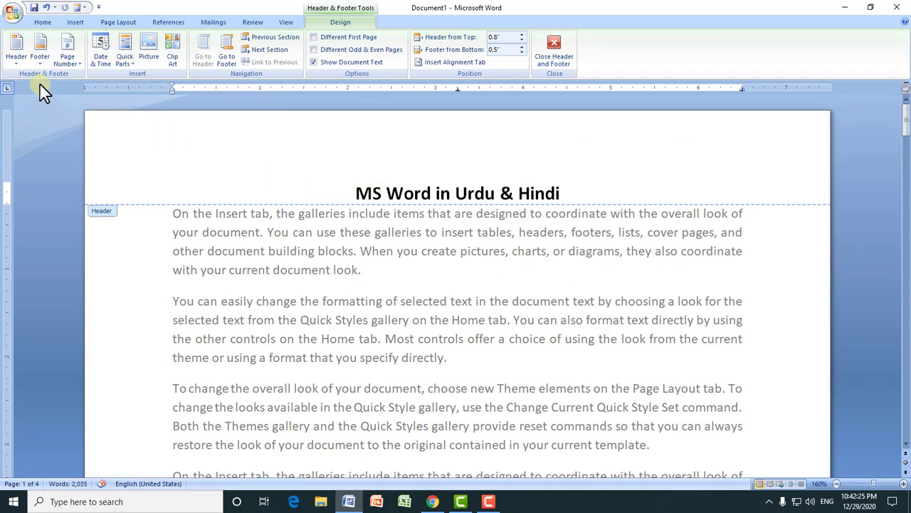
click(553, 56)
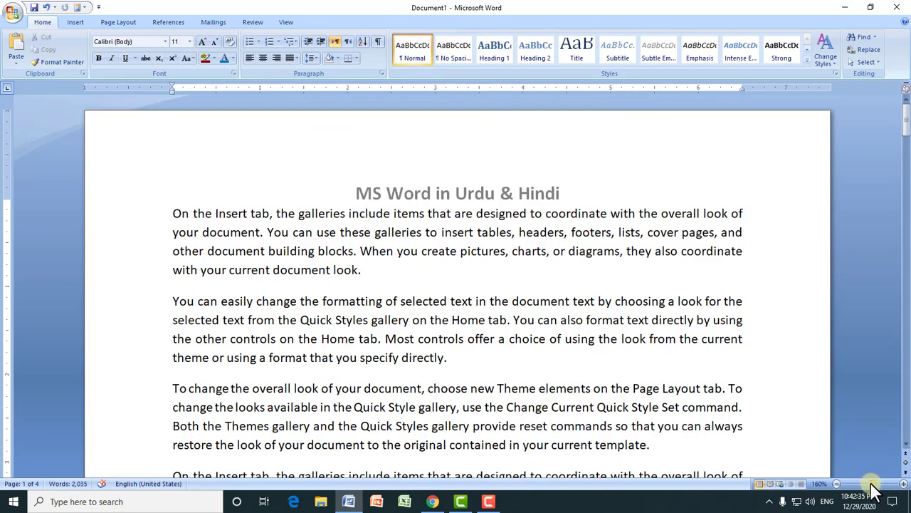
drag(874, 484, 859, 484)
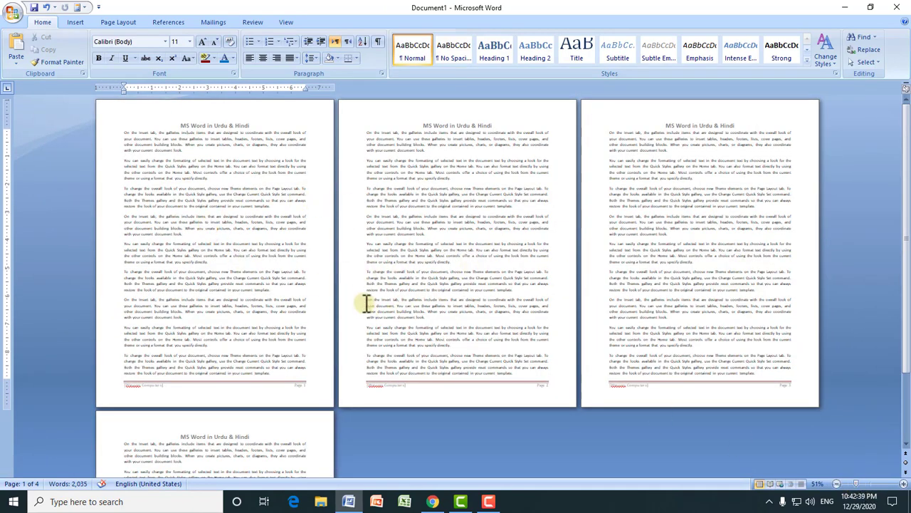
drag(859, 486, 878, 484)
- Remove the 'MS Word in Urdu & Hindi' header from every page
double_click(417, 196)
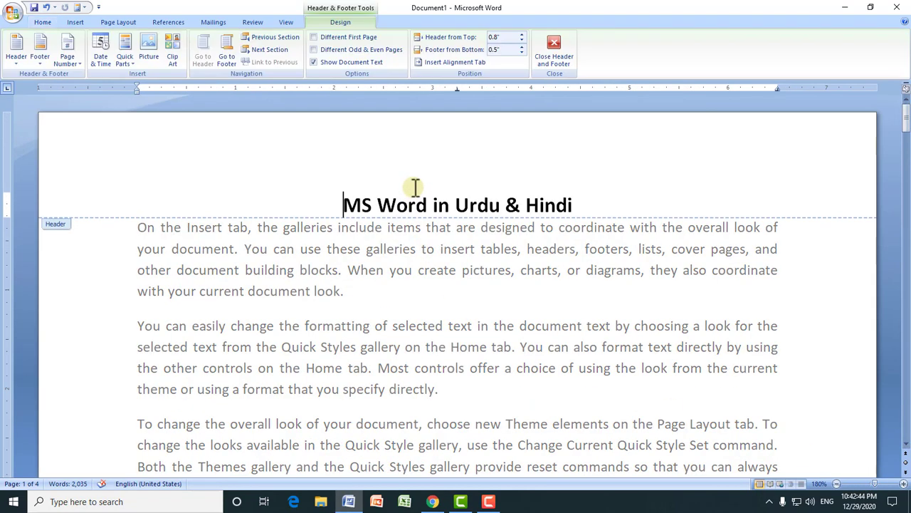
click(17, 64)
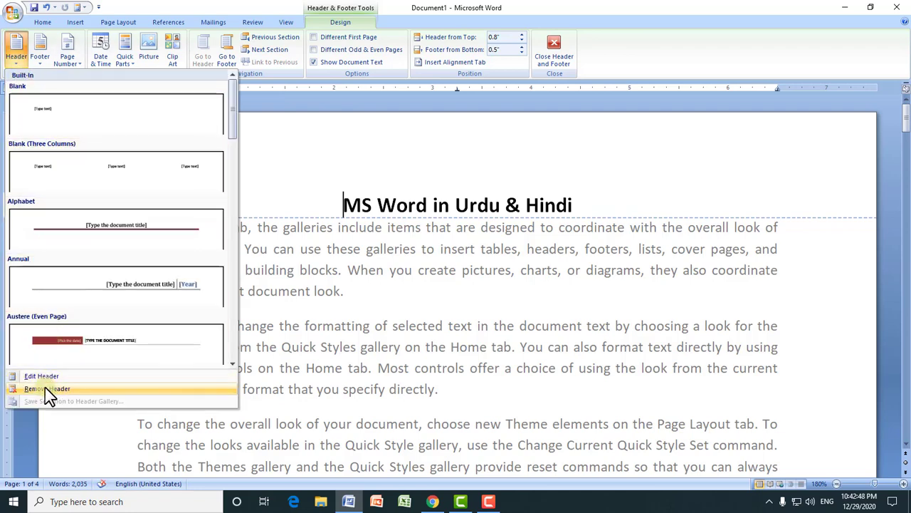
click(44, 388)
- Remove the footer and zoom out to view all four pages
click(41, 63)
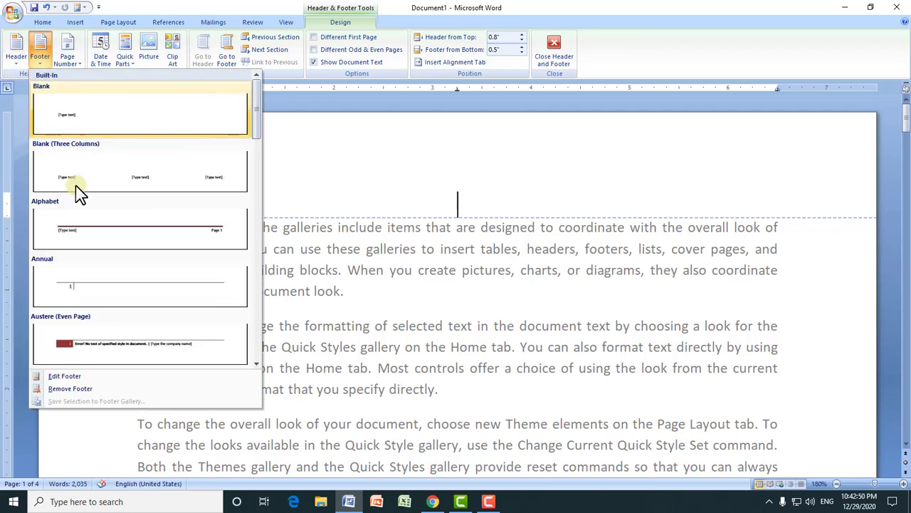
click(61, 389)
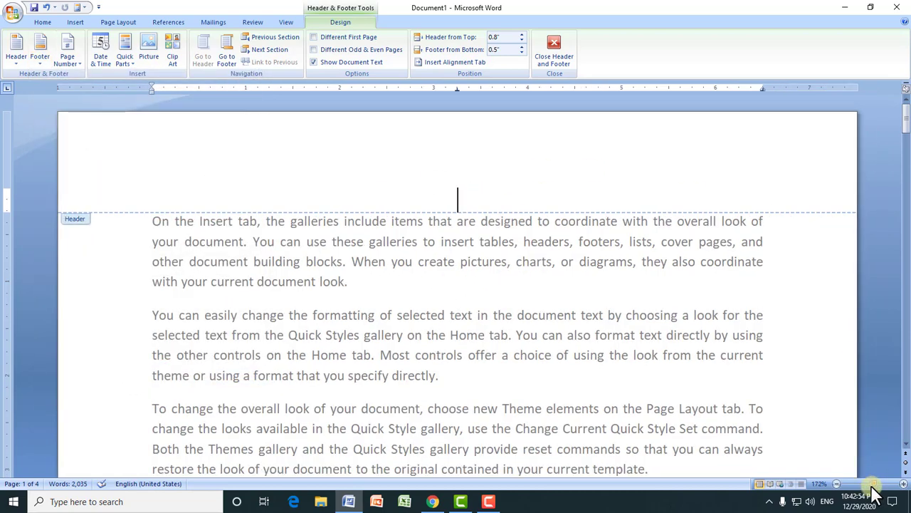
mouse_move(877, 484)
mouse_down()
mouse_move(850, 489)
mouse_move(861, 488)
mouse_up()
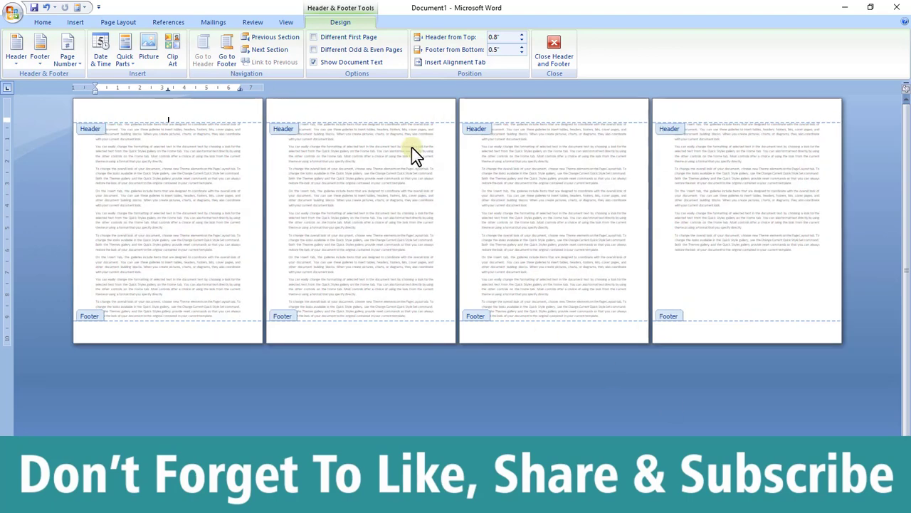
- Insert Accent Bar 2 'Page | N' numbering at the top right of each page
click(76, 63)
mouse_move(91, 75)
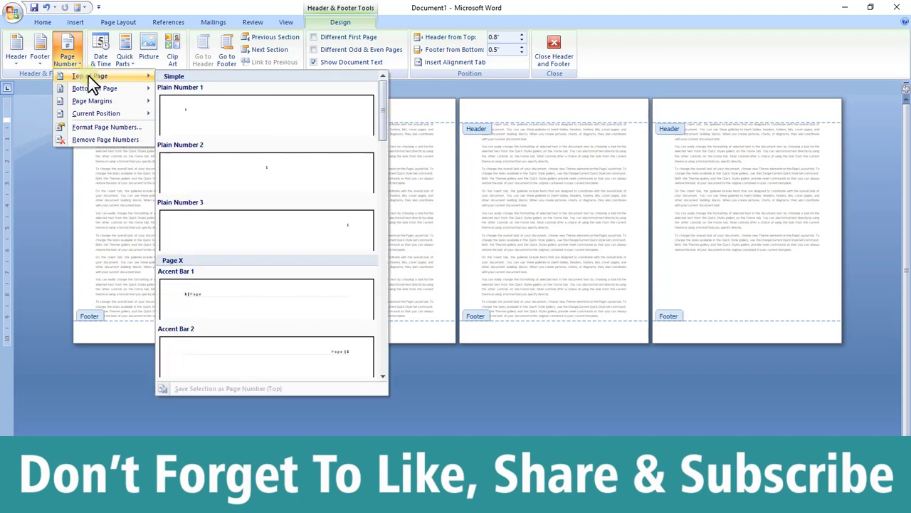
click(106, 100)
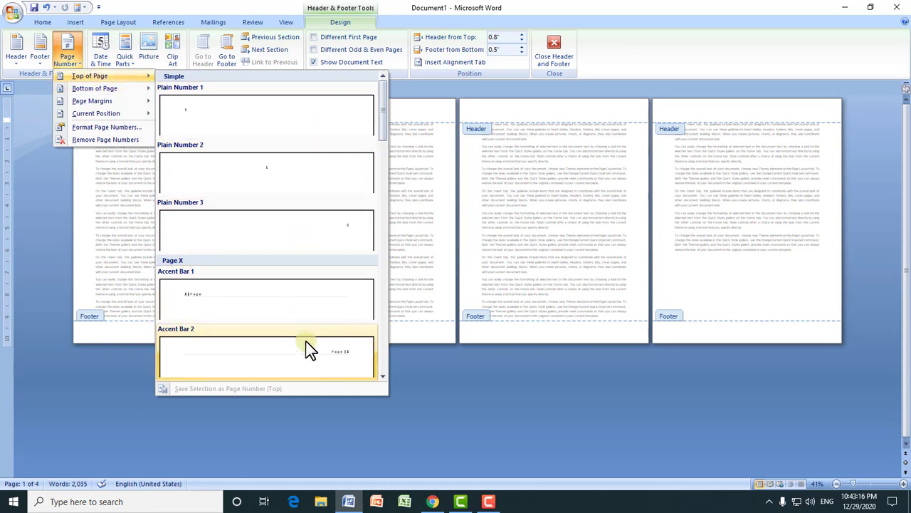
mouse_move(384, 130)
mouse_down()
mouse_move(383, 354)
mouse_move(380, 142)
mouse_up()
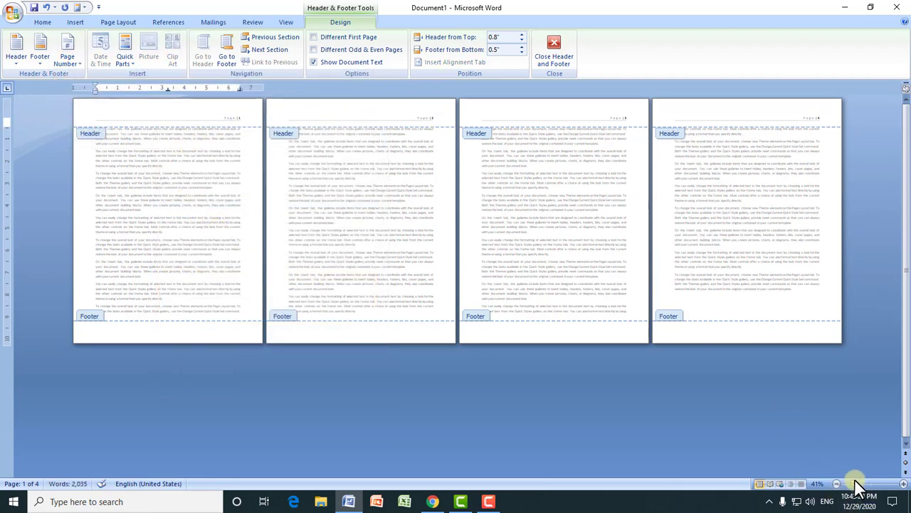
- Zoom in on page 1 and raise Header from Top to 1"
drag(856, 483, 876, 485)
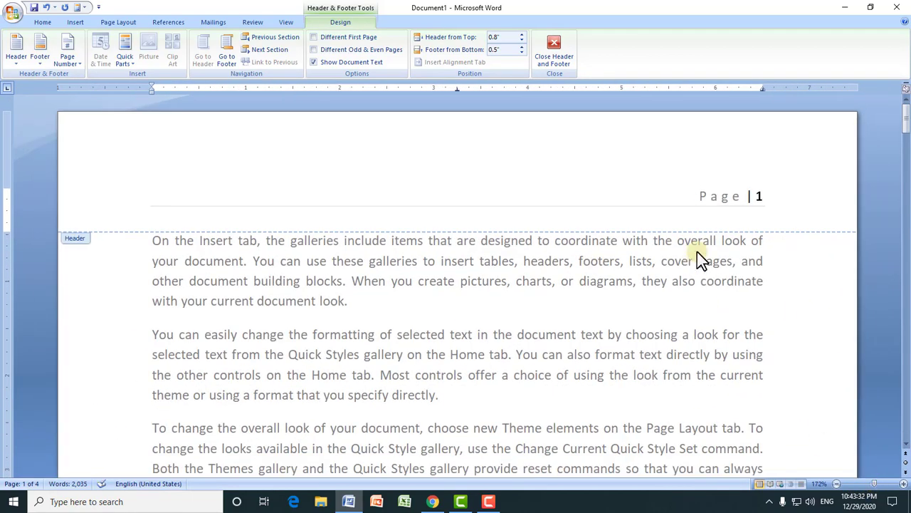
mouse_move(905, 120)
mouse_down()
mouse_move(893, 443)
mouse_move(905, 118)
mouse_up()
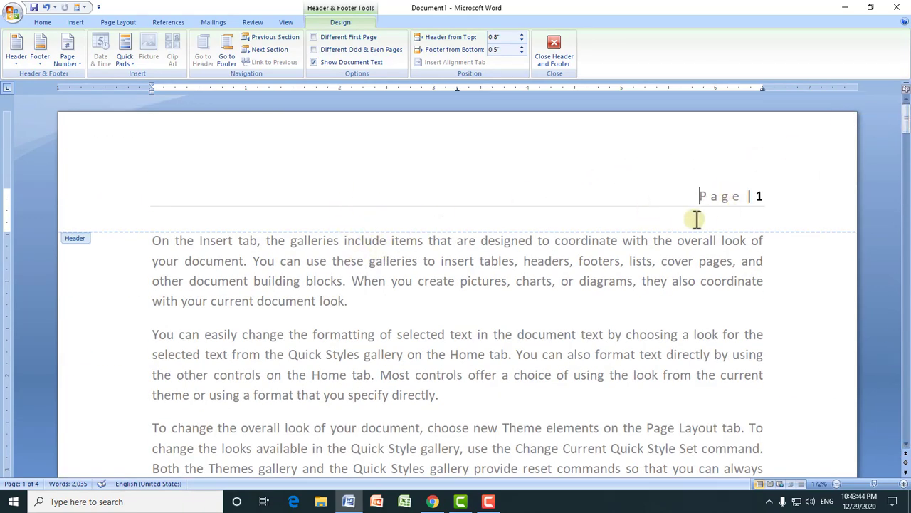
click(520, 35)
click(521, 36)
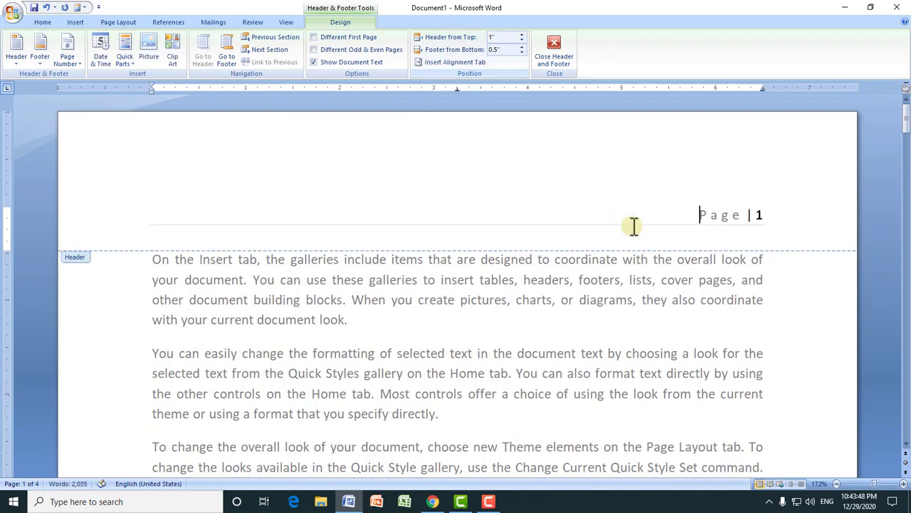
- Delete the empty header line beneath 'Page | 1'
double_click(482, 240)
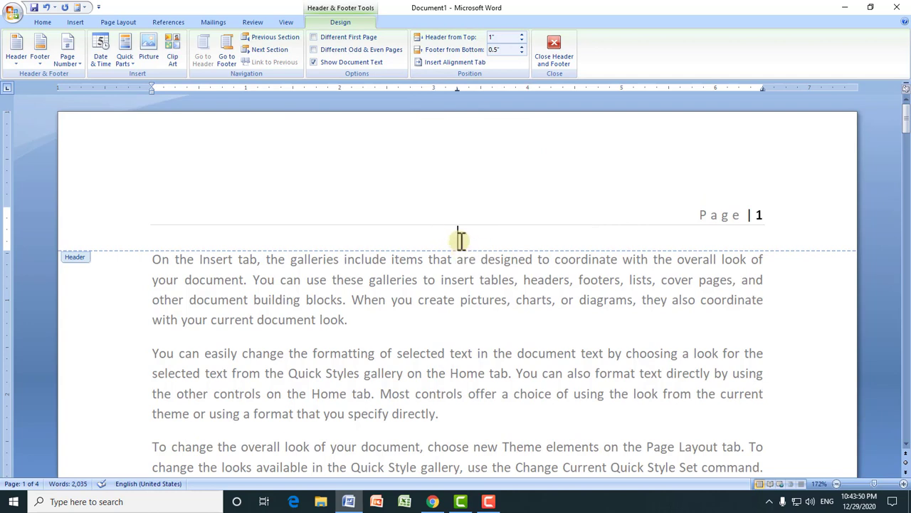
key(BackSpace)
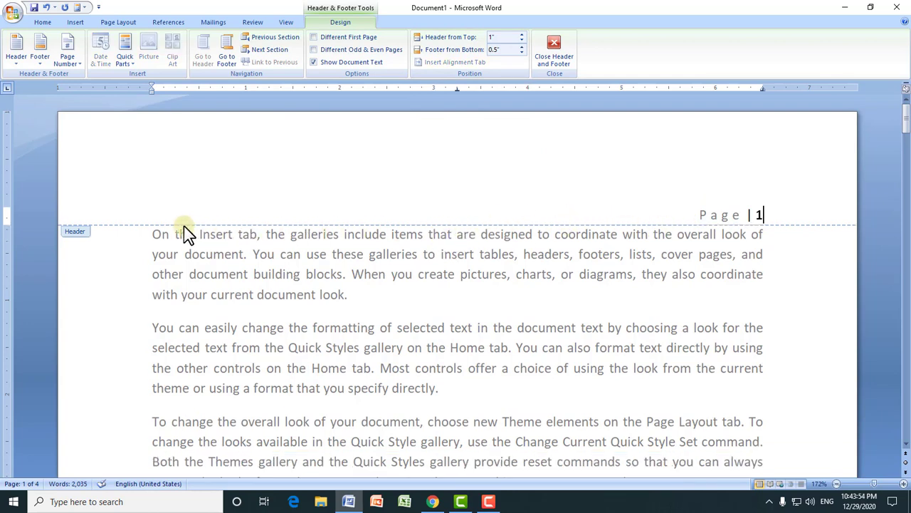
drag(907, 117, 906, 281)
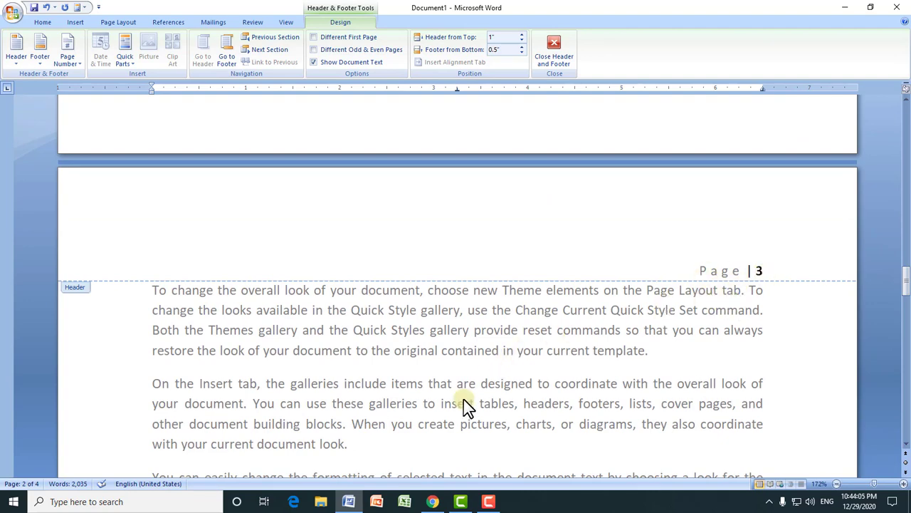
- Switch to the browser showing the channel's Videos page of MS Word tutorials
click(428, 501)
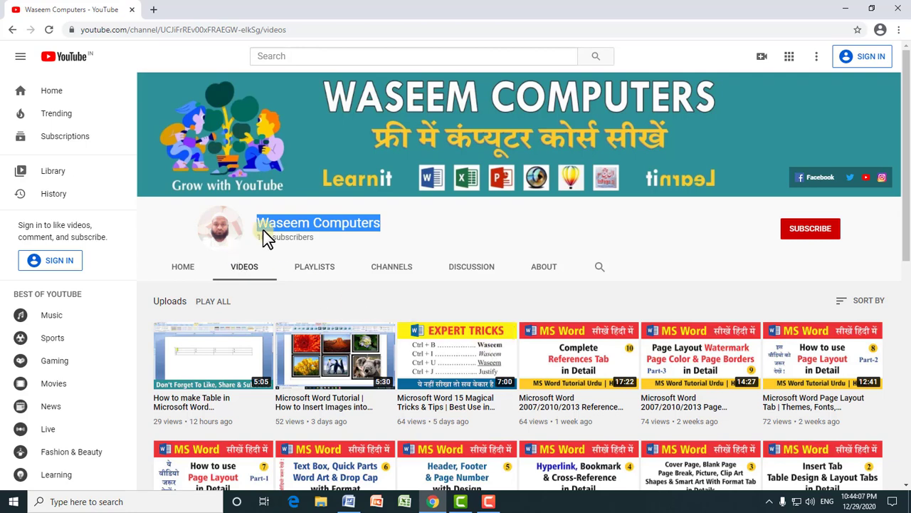